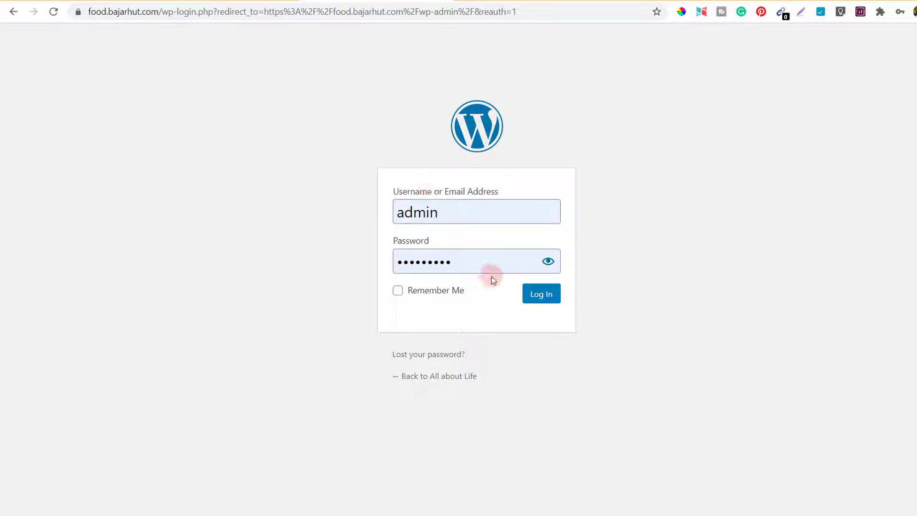
Log in to the WordPress dashboard and open the admin user's profile to examine whether its username can be edited.
left_click(545, 295)
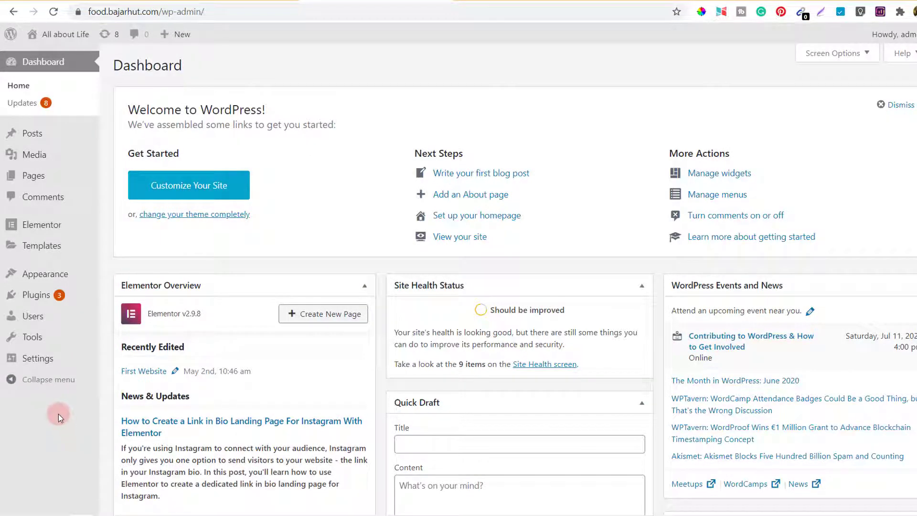
left_click(35, 317)
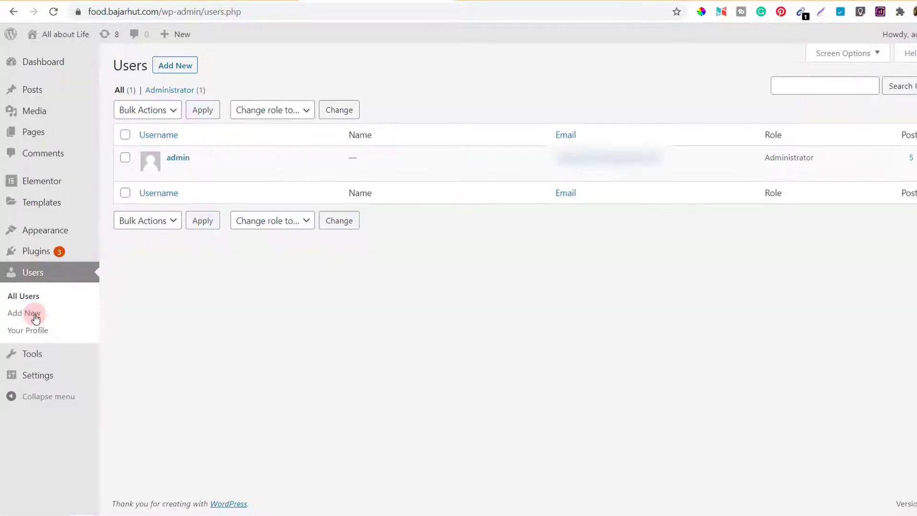
mouse_move(210, 158)
left_click(172, 171)
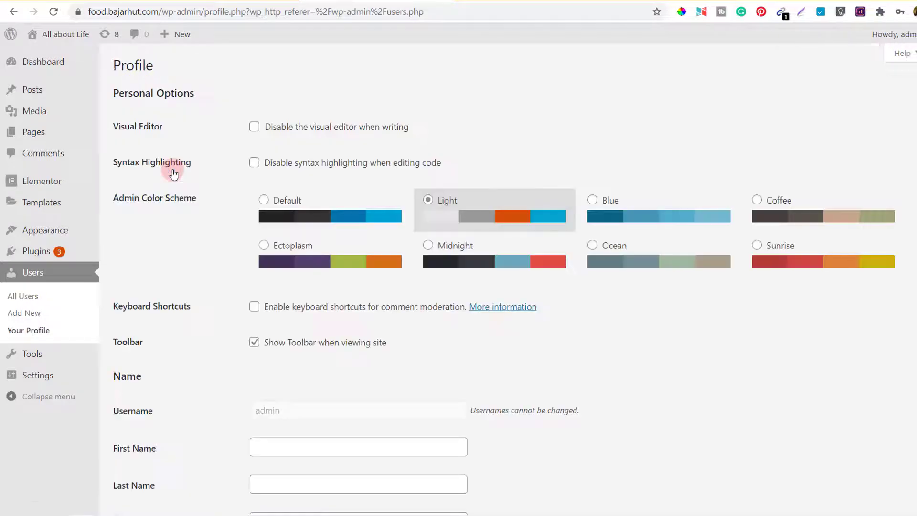
scroll(173, 173, "down", 2)
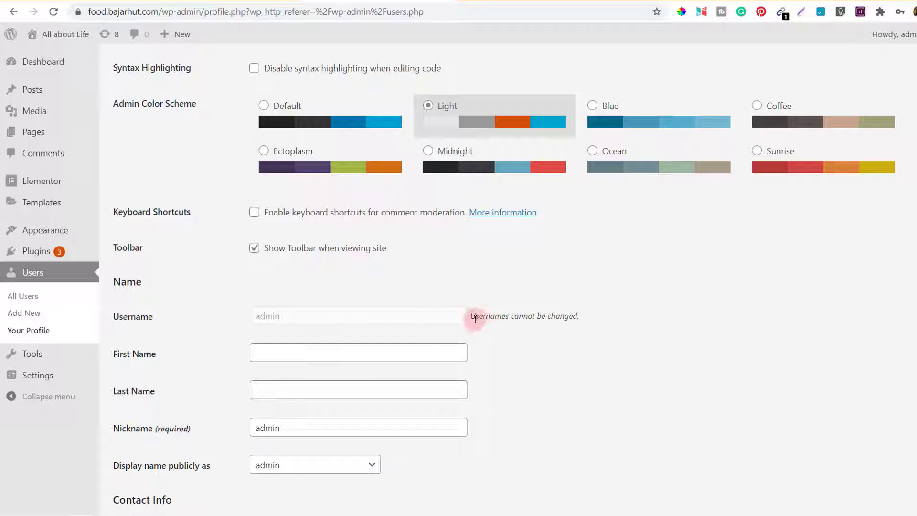
left_click_drag(470, 315, 583, 318)
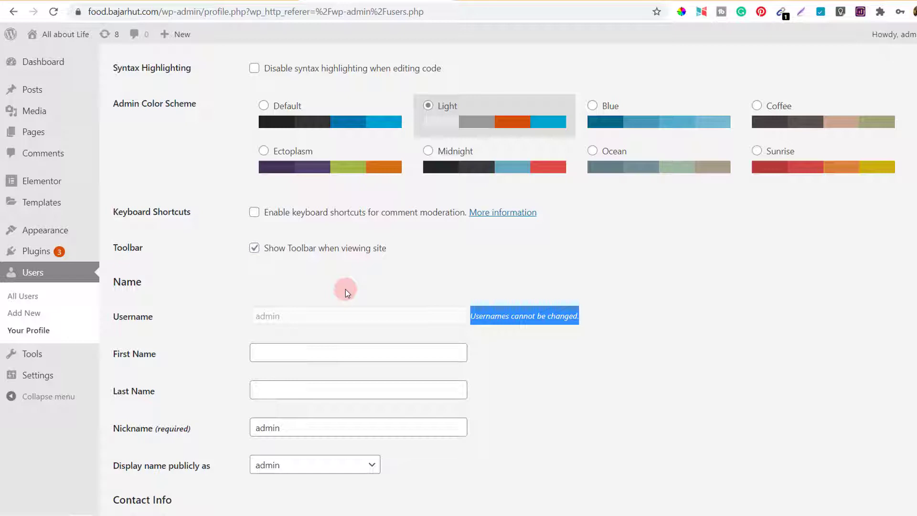
left_click(506, 276)
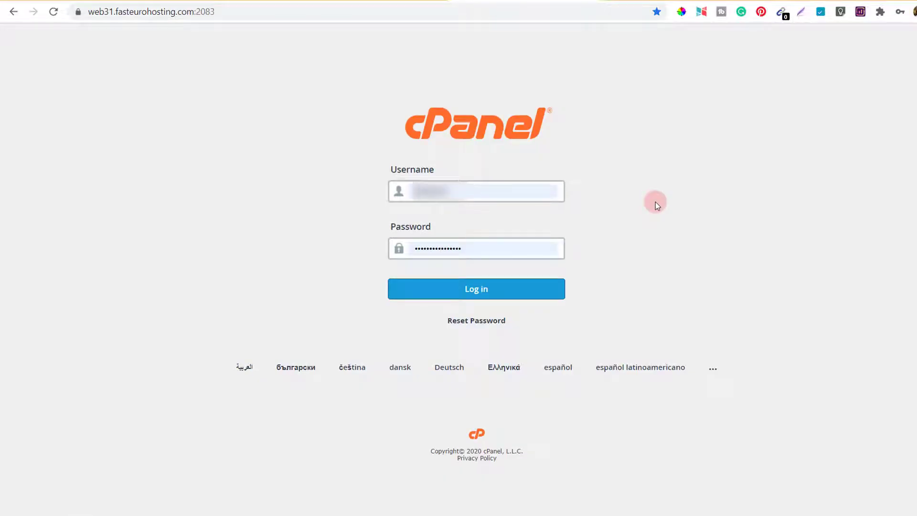
Log in to cPanel and open phpMyAdmin from the databases section.
left_click(478, 292)
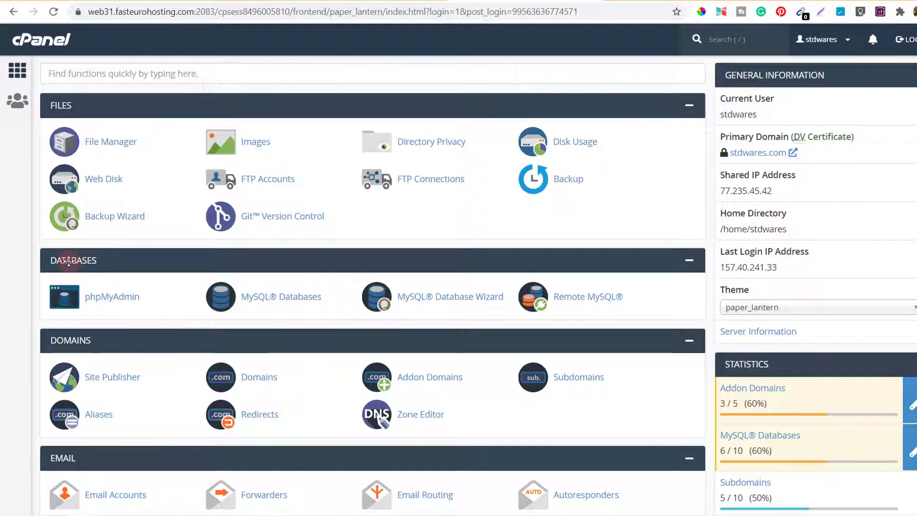
left_click(120, 299)
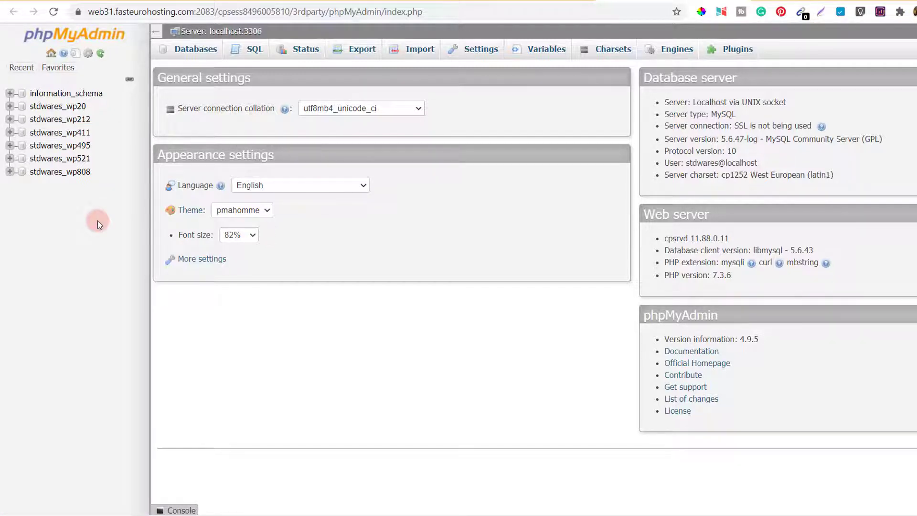
left_click(93, 136)
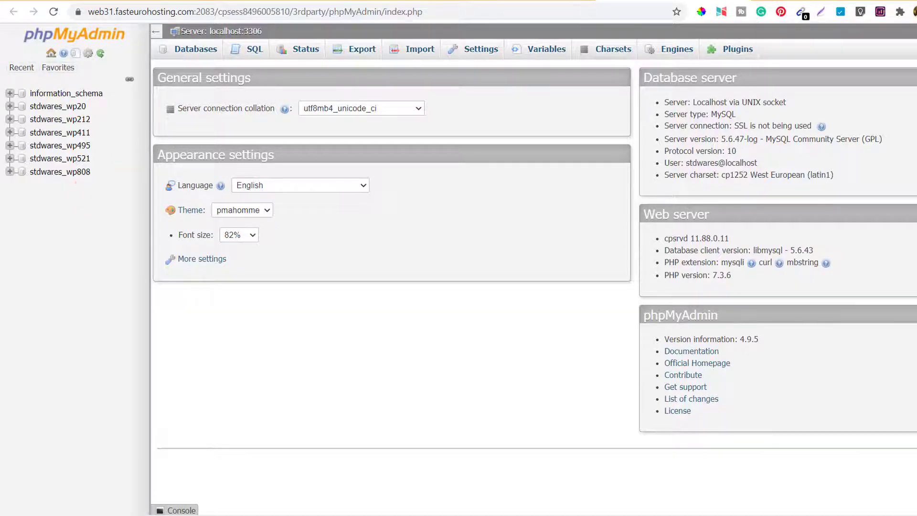
Return to the cPanel home page and open WordPress in the Softaculous Apps Installer.
left_click(499, 0)
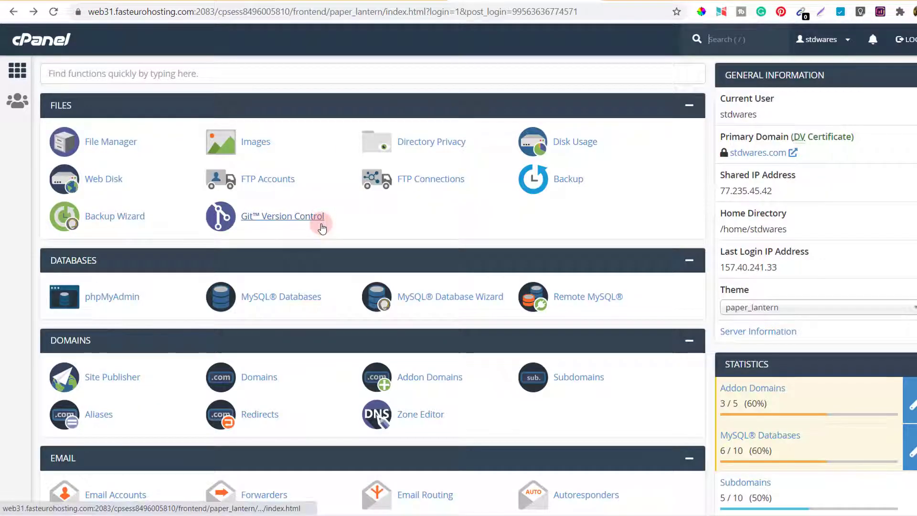
scroll(323, 228, "down", 2)
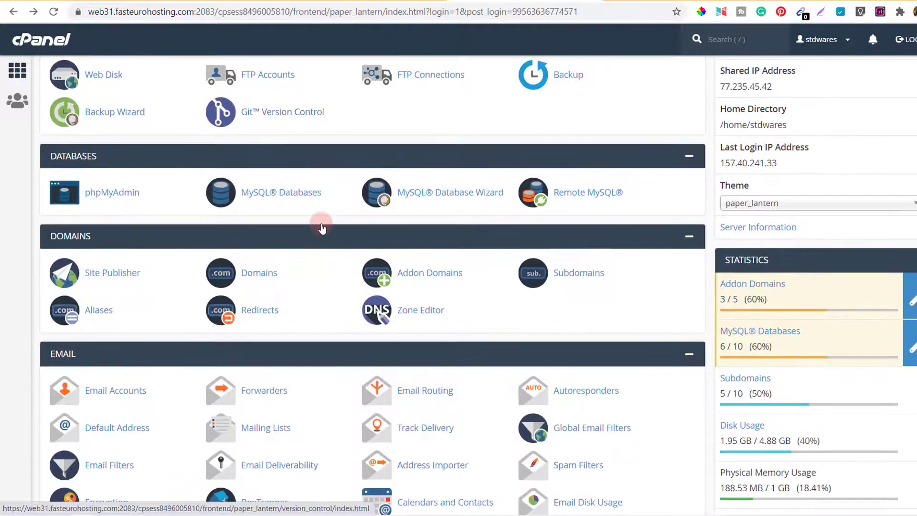
scroll(322, 228, "down", 9)
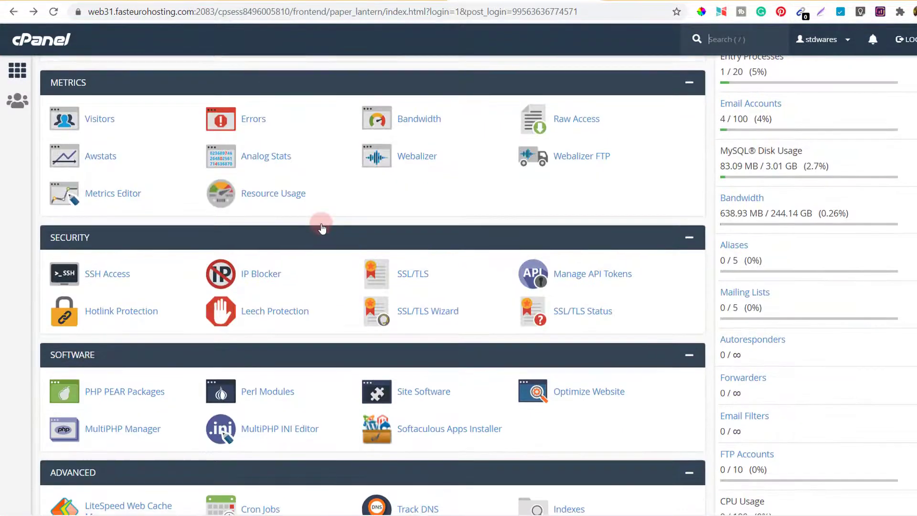
scroll(323, 228, "down", 8)
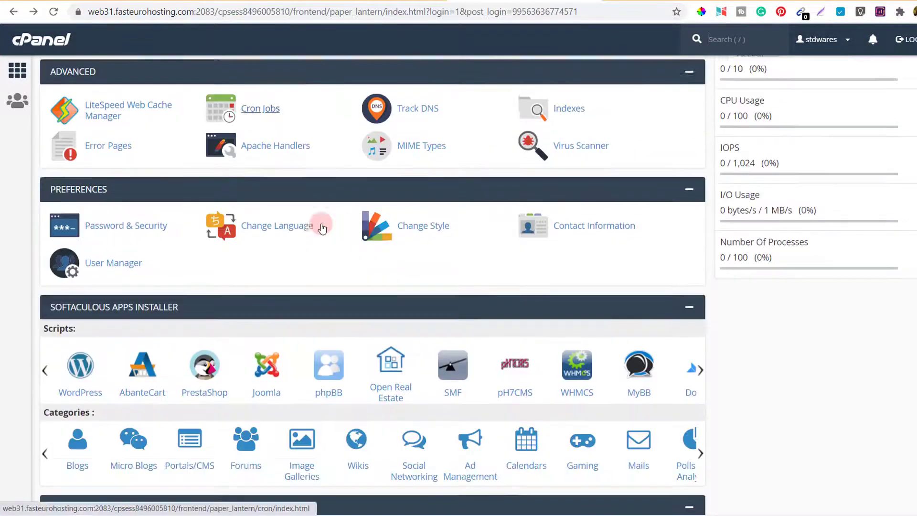
scroll(322, 228, "down", 1)
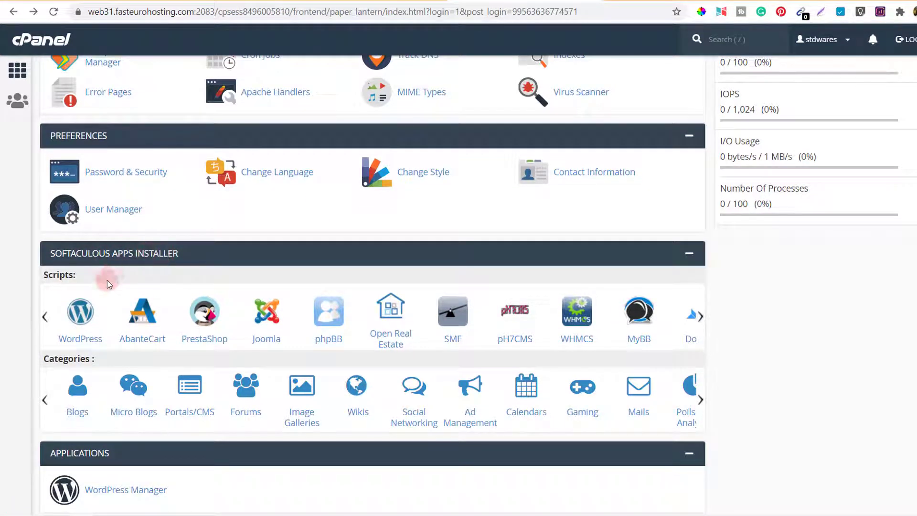
left_click(81, 337)
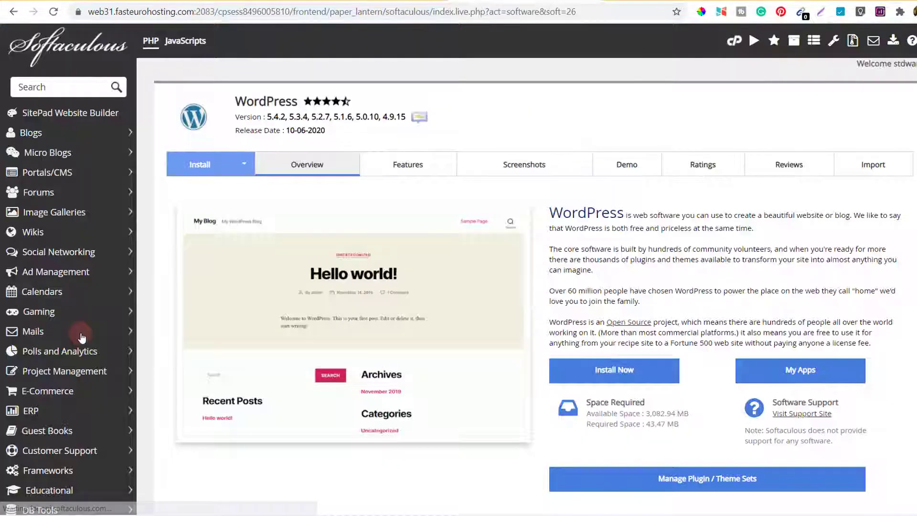
scroll(215, 354, "down", 6)
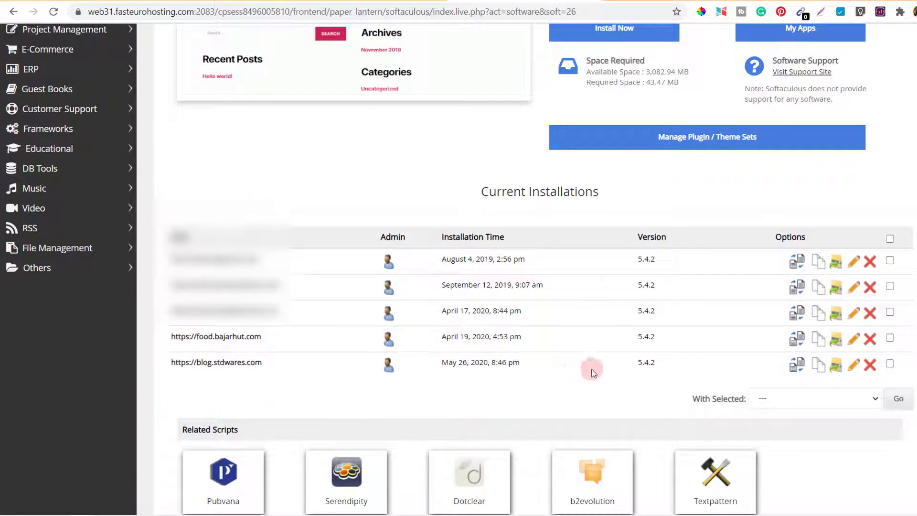
left_click(855, 339)
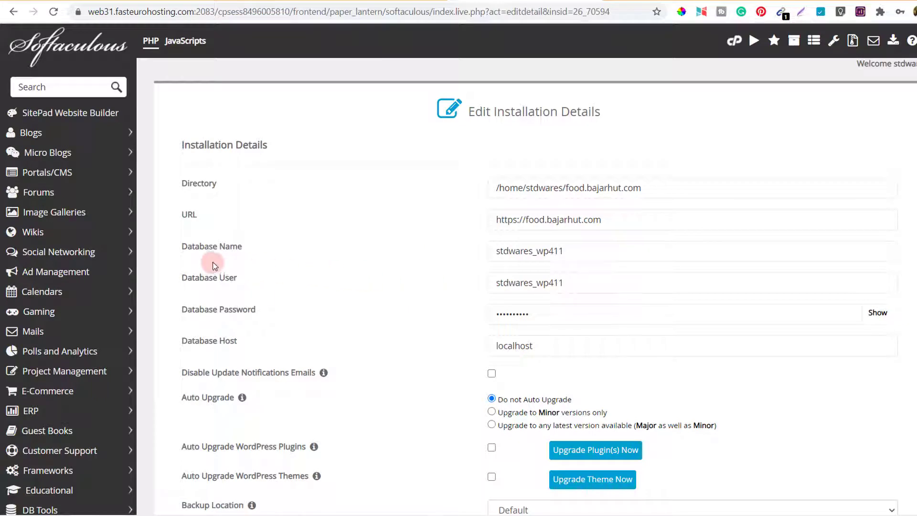
left_click(502, 250)
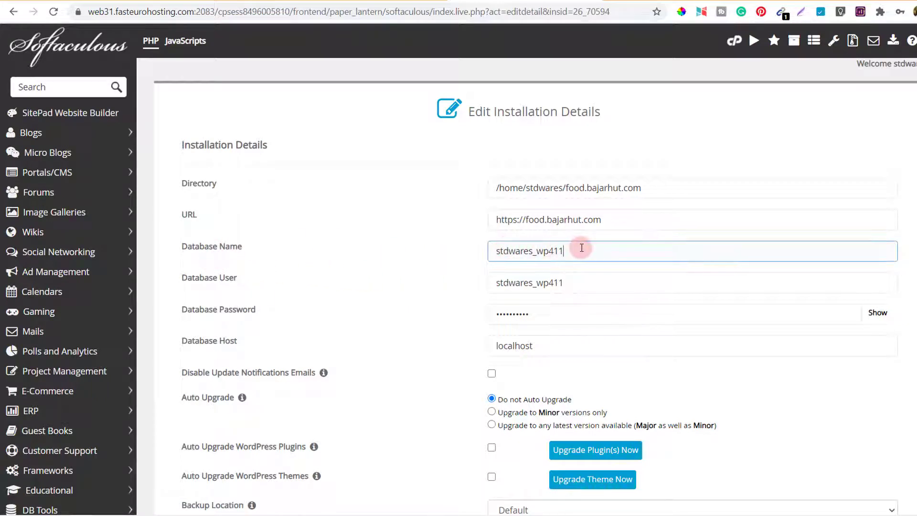
left_click_drag(582, 248, 492, 248)
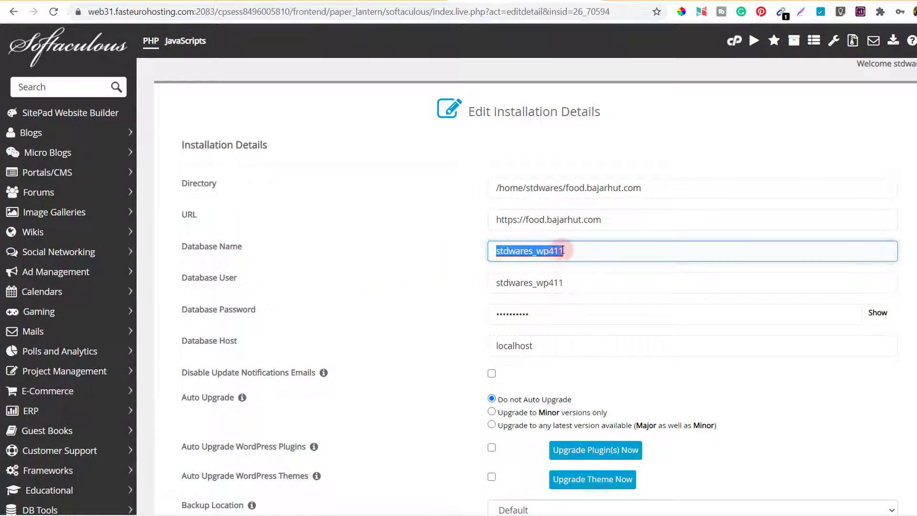
left_click(582, 249)
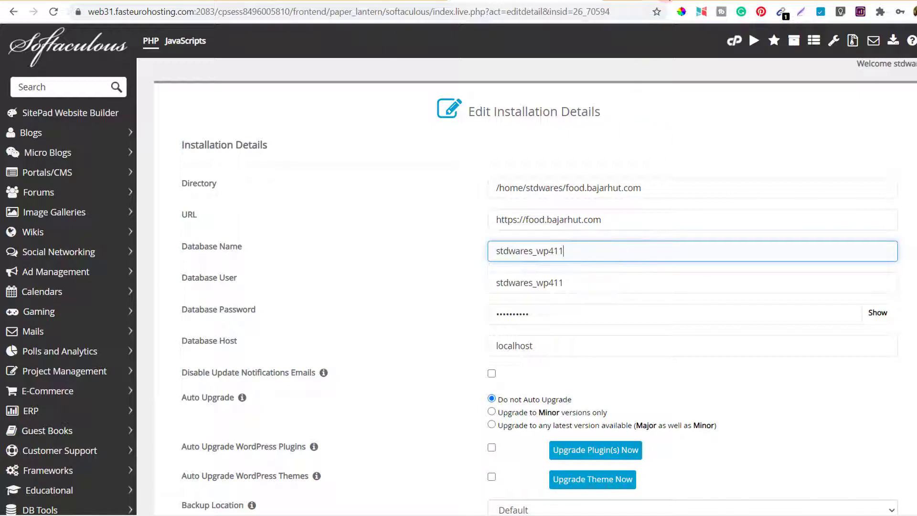
In phpMyAdmin, edit the admin row of the wpfg_users table in database stdwares_wp411, setting user_login to fdbh_admn_411.
left_click(666, 0)
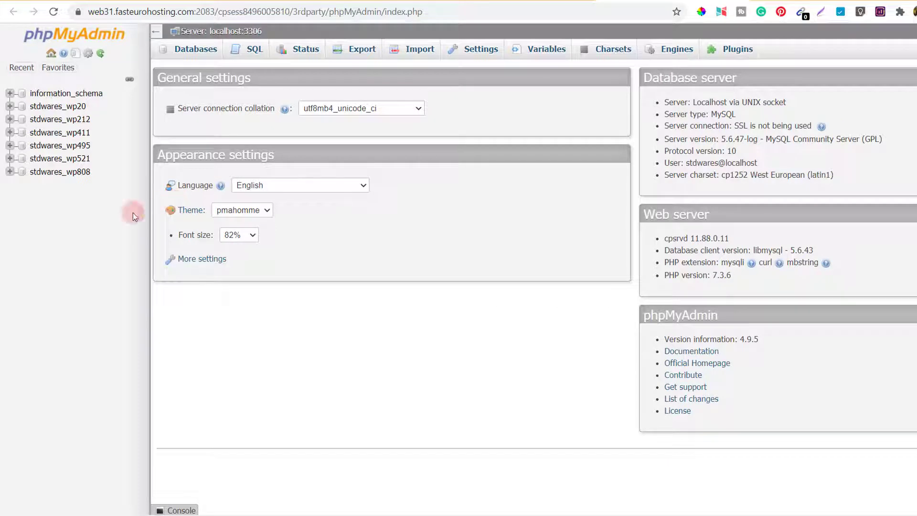
left_click(53, 133)
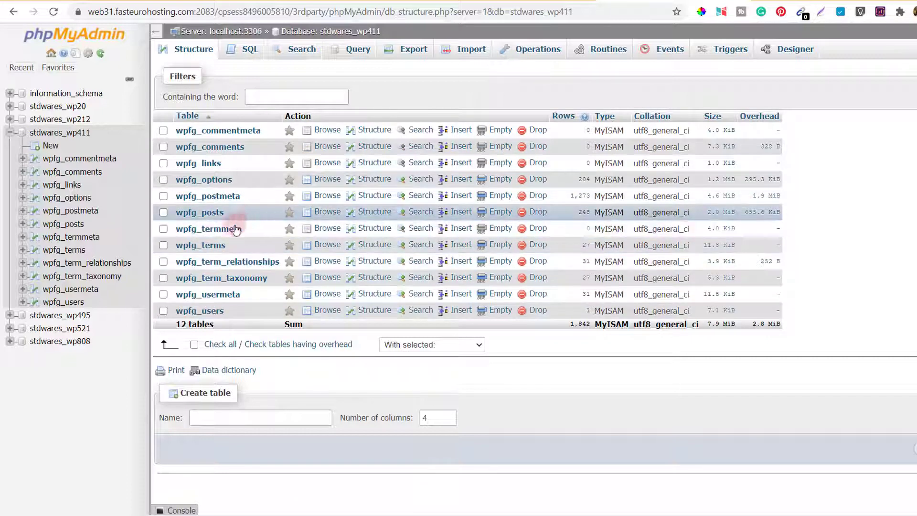
left_click(213, 314)
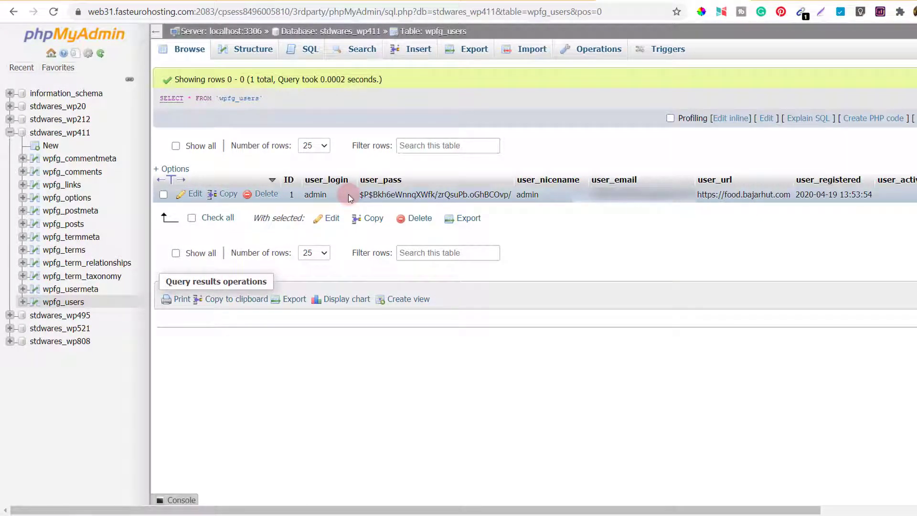
left_click(195, 194)
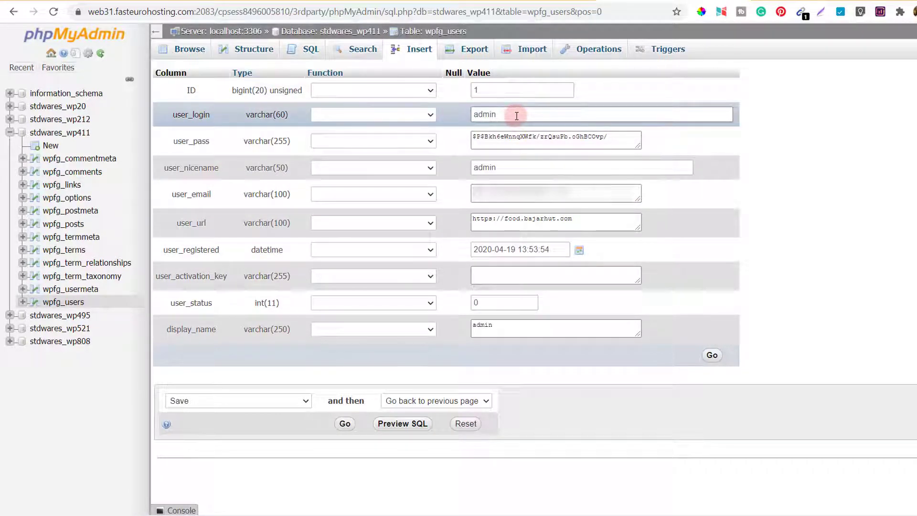
left_click_drag(516, 116, 455, 124)
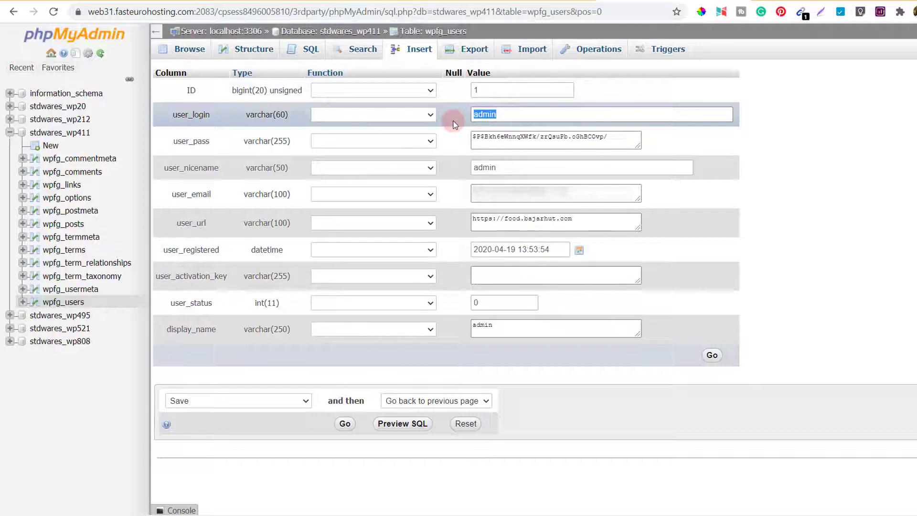
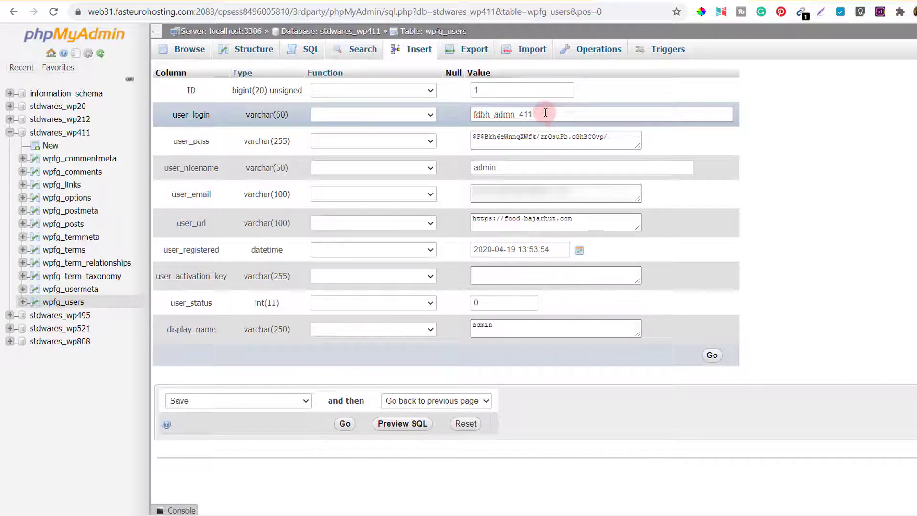
Copy the new user_login value into a Notepad note, then save the edited user row in phpMyAdmin.
left_click_drag(548, 115, 459, 124)
key("ctrl+c")
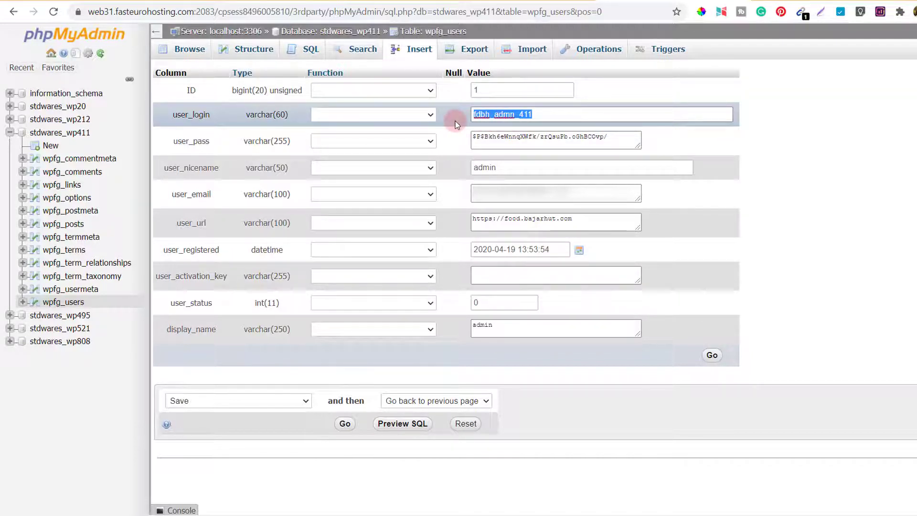
left_click(286, 507)
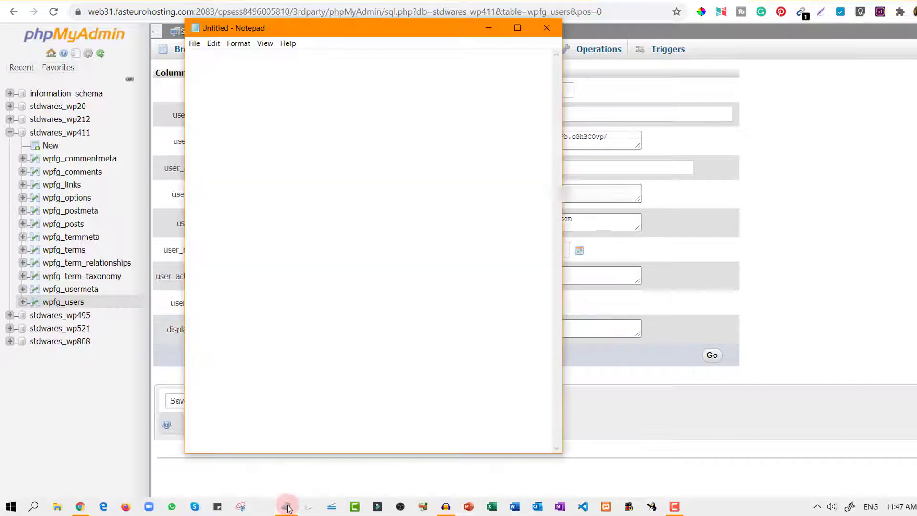
key("ctrl+v")
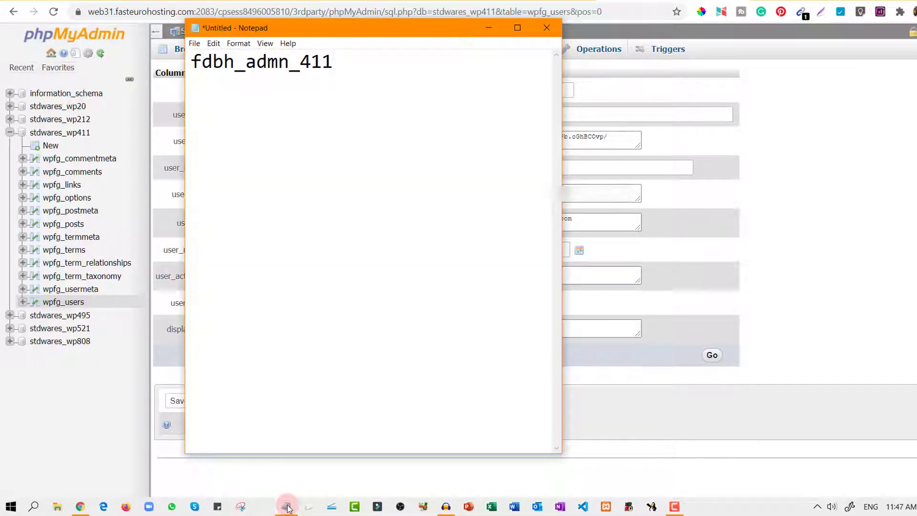
left_click(473, 41)
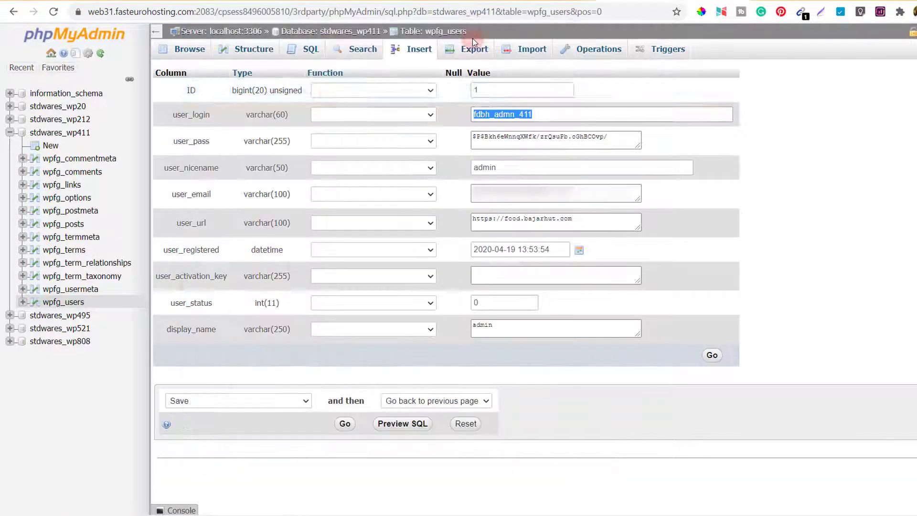
left_click(344, 424)
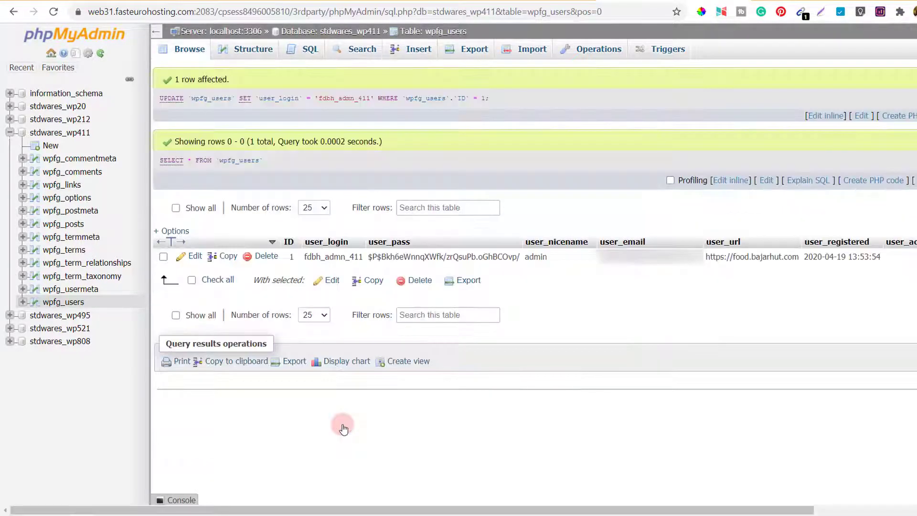
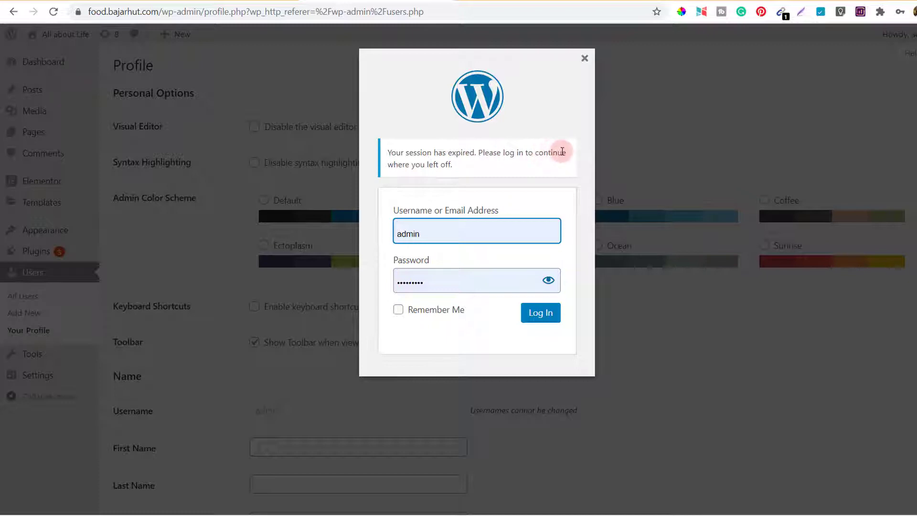
left_click_drag(441, 224, 379, 229)
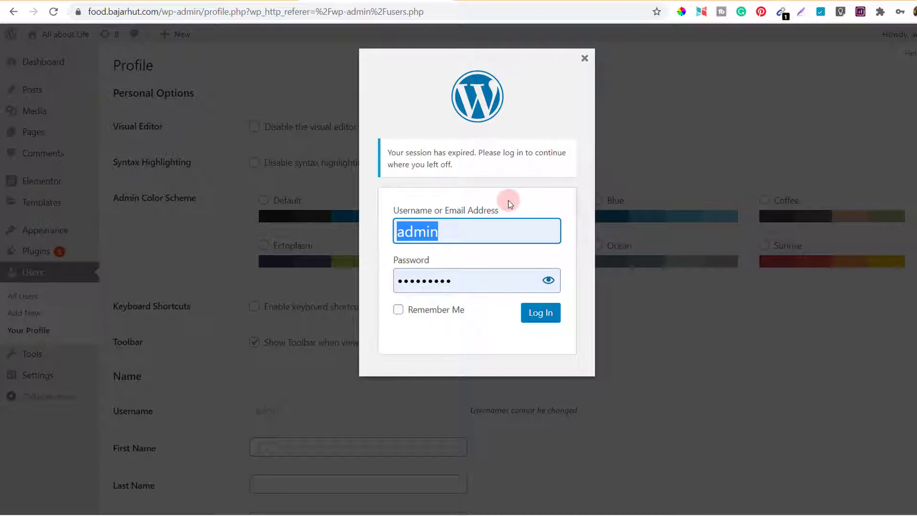
type("fdbh_admn_411")
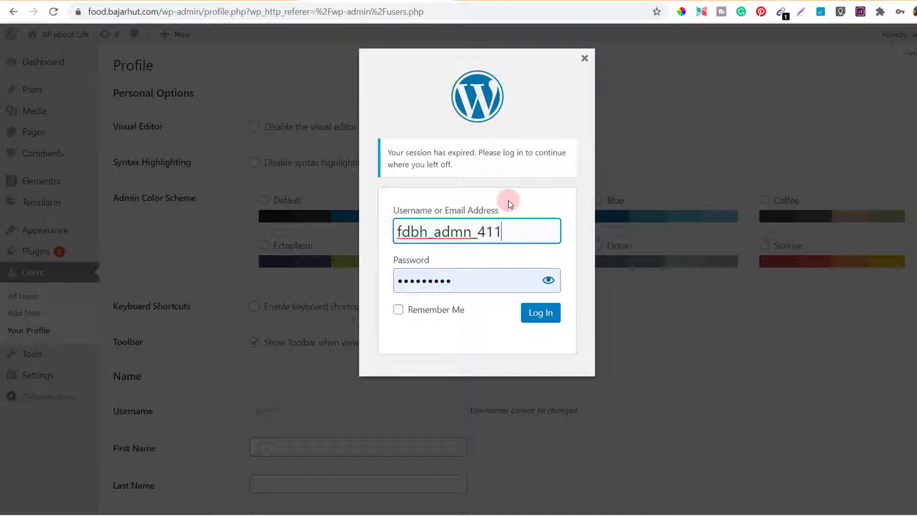
left_click(498, 351)
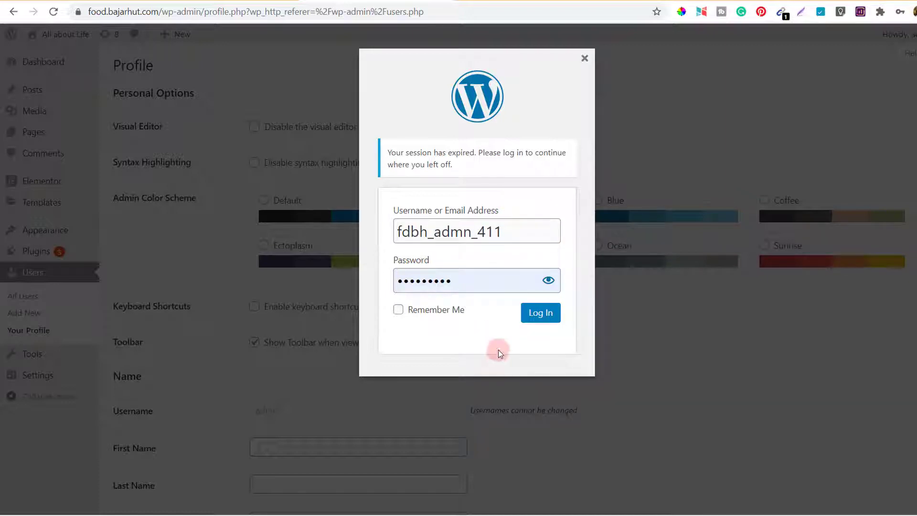
left_click(549, 318)
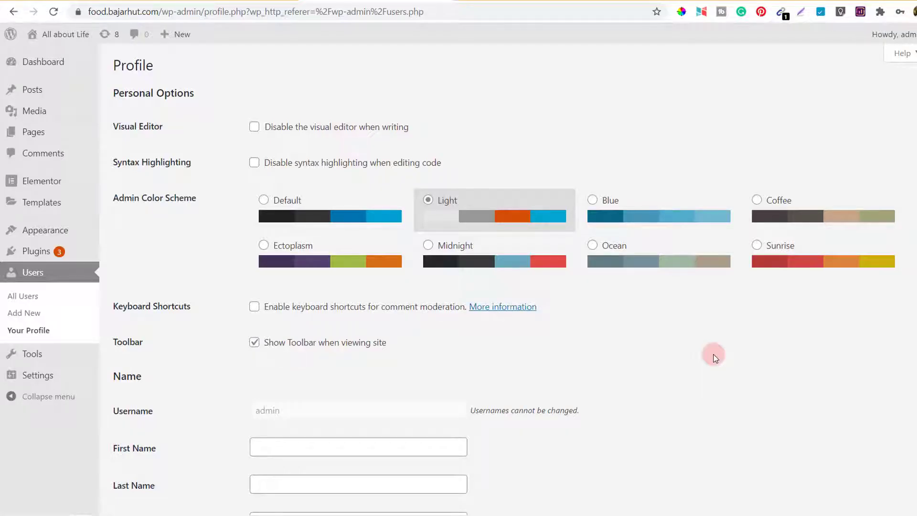
key("F5")
mouse_move(901, 36)
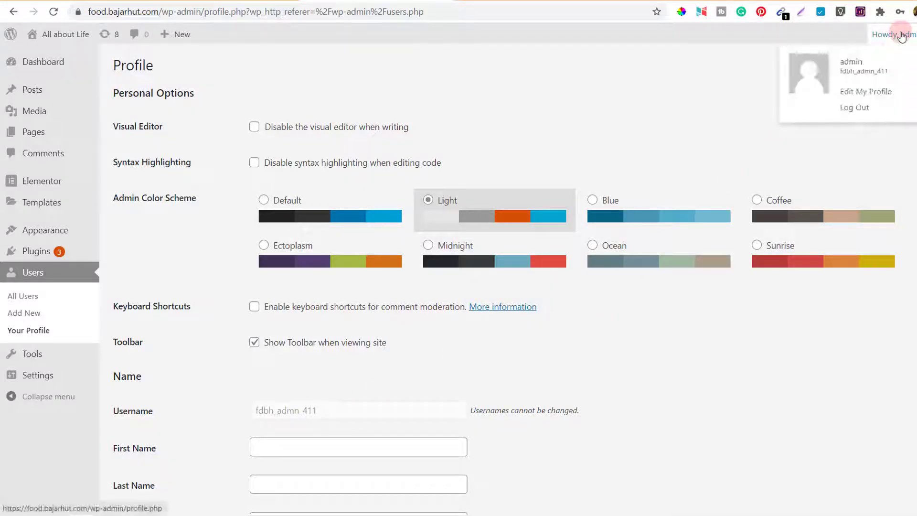
left_click(862, 109)
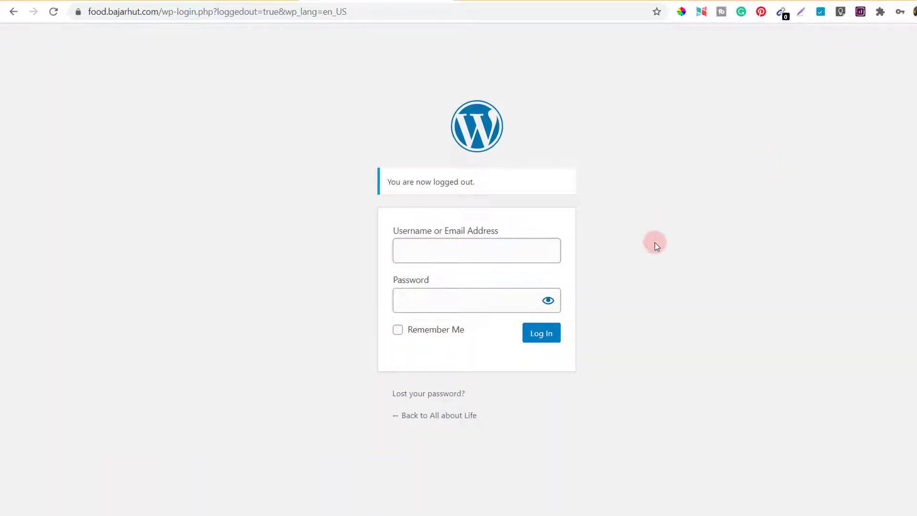
left_click(512, 252)
type("fdbh_admn_411")
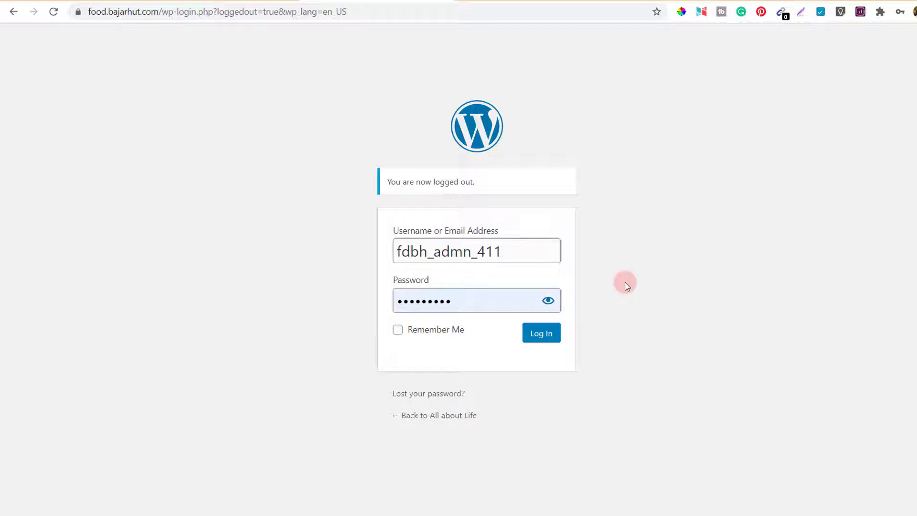
left_click(542, 337)
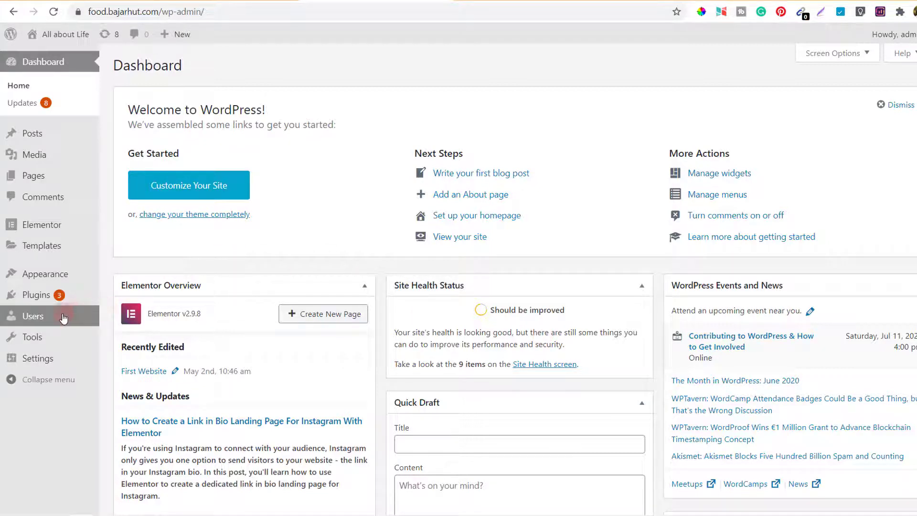
Open the fdbh_admn_411 user's profile for editing and try generating a new account password, cancelling the password change.
left_click(38, 317)
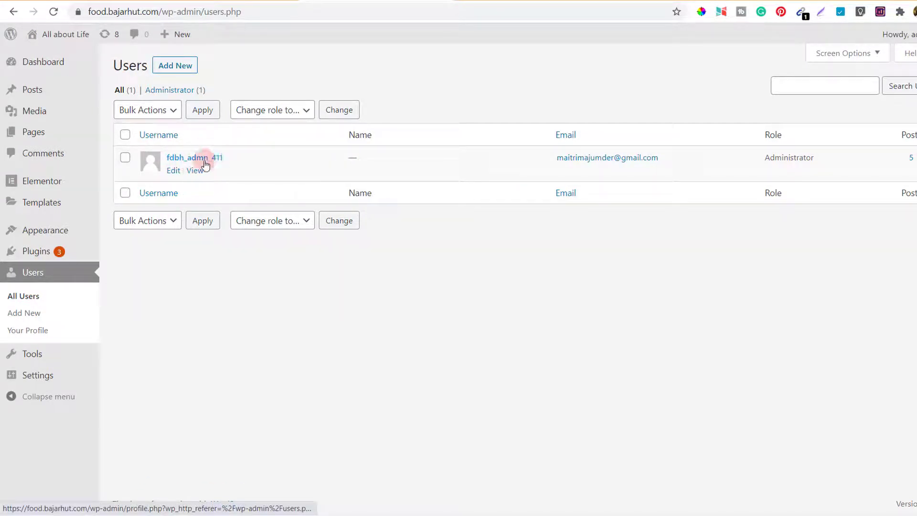
left_click(174, 170)
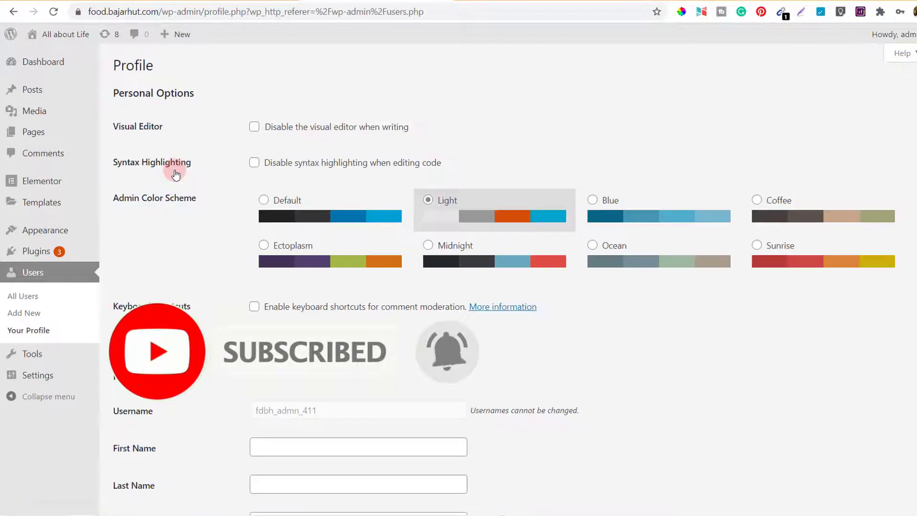
scroll(176, 175, "down", 10)
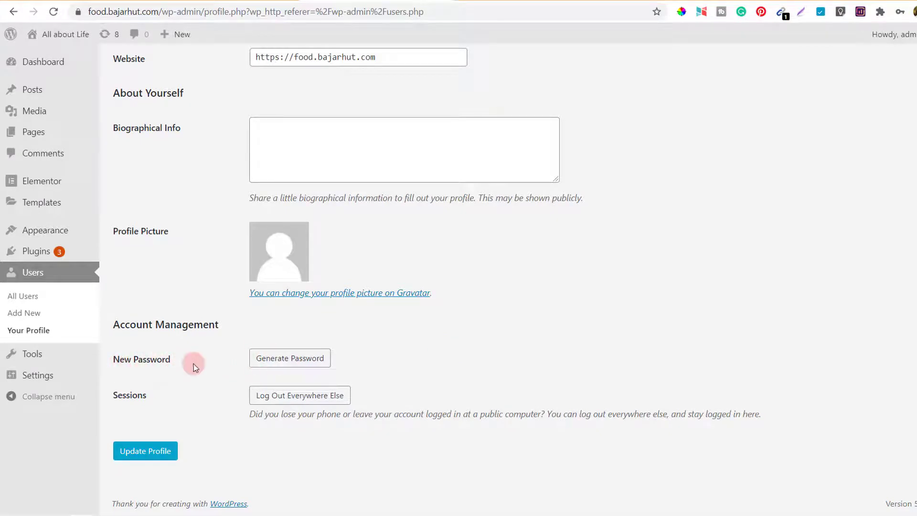
left_click(319, 361)
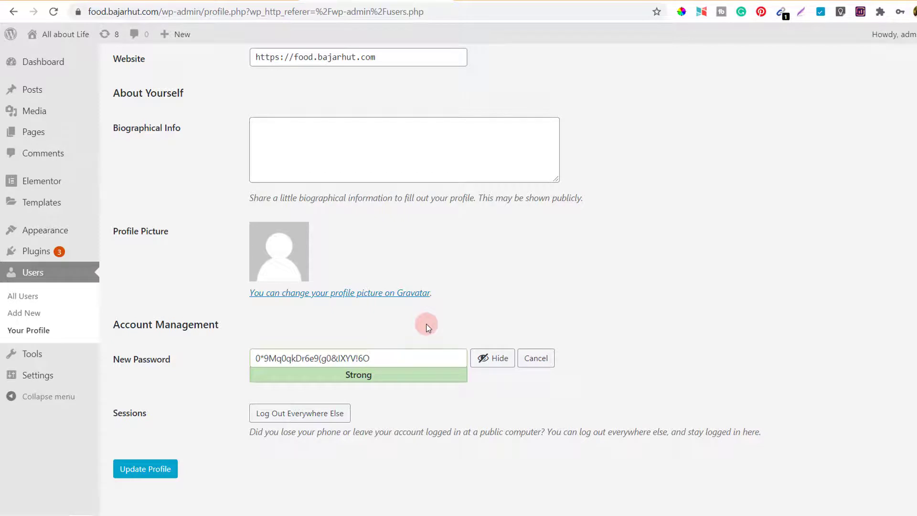
left_click(538, 359)
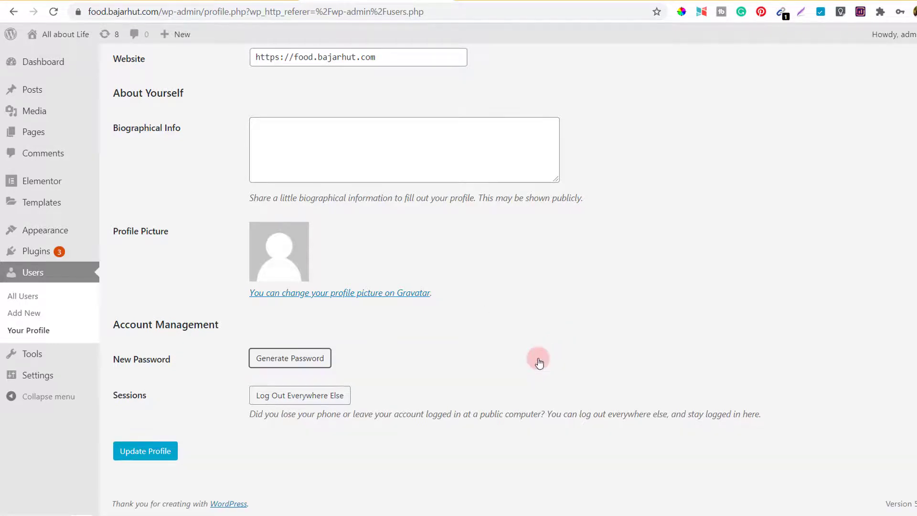